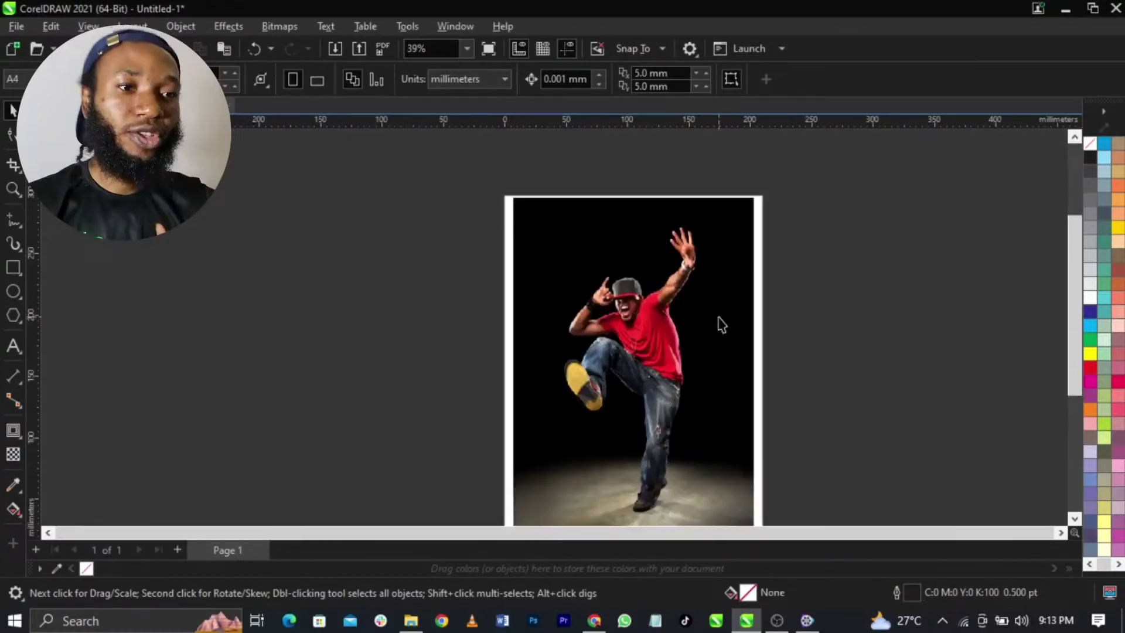
- Zoom in and out on the original dancer photo's face and jeans to show pixelation
scroll(674, 321, up, 10)
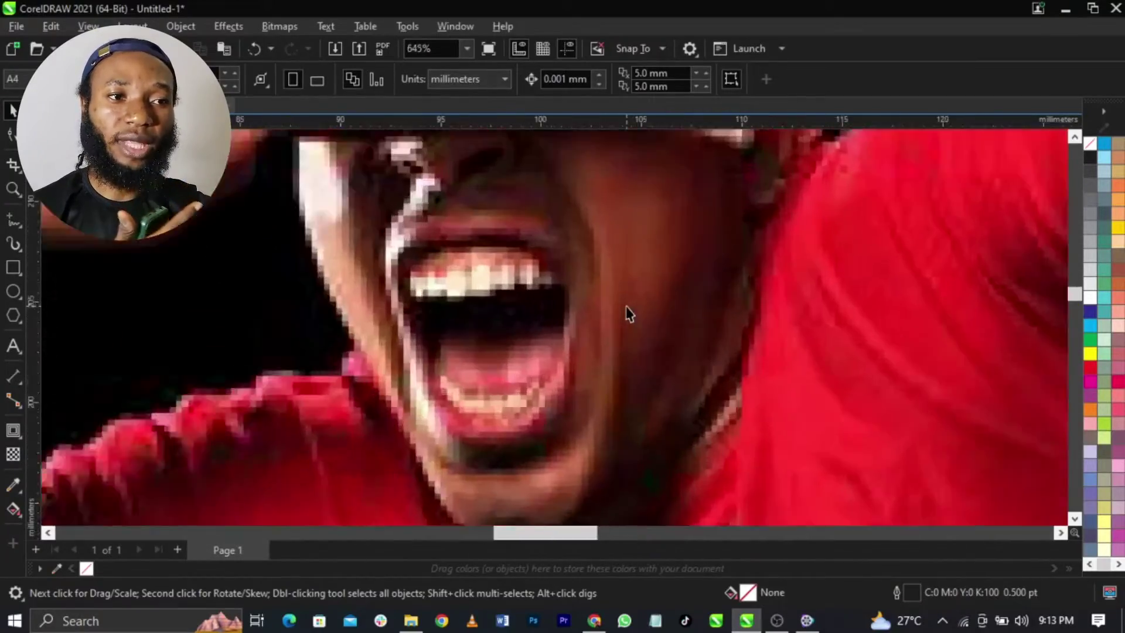
scroll(450, 267, down, 6)
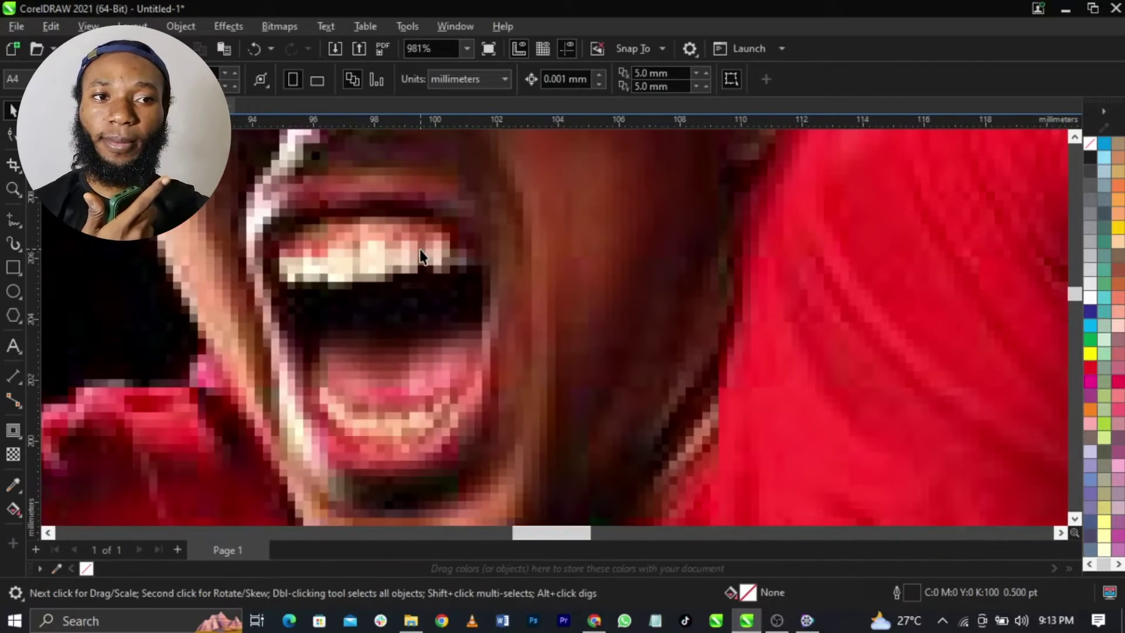
scroll(422, 260, down, 6)
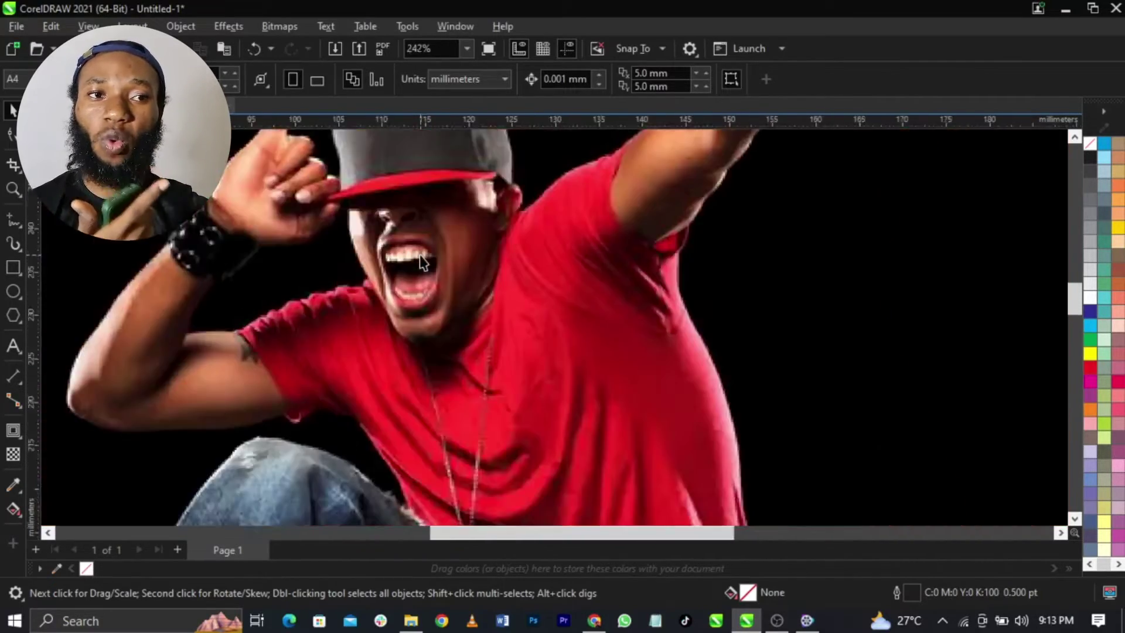
scroll(468, 351, up, 2)
scroll(500, 328, down, 3)
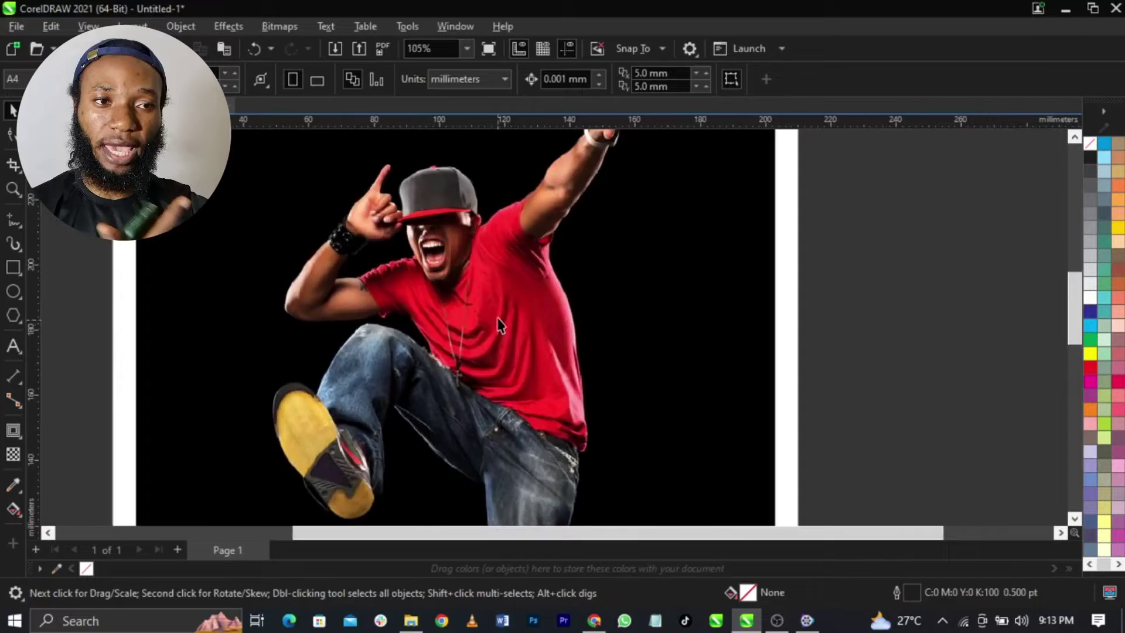
scroll(519, 415, up, 1)
scroll(519, 414, up, 2)
scroll(452, 321, down, 1)
scroll(450, 329, up, 5)
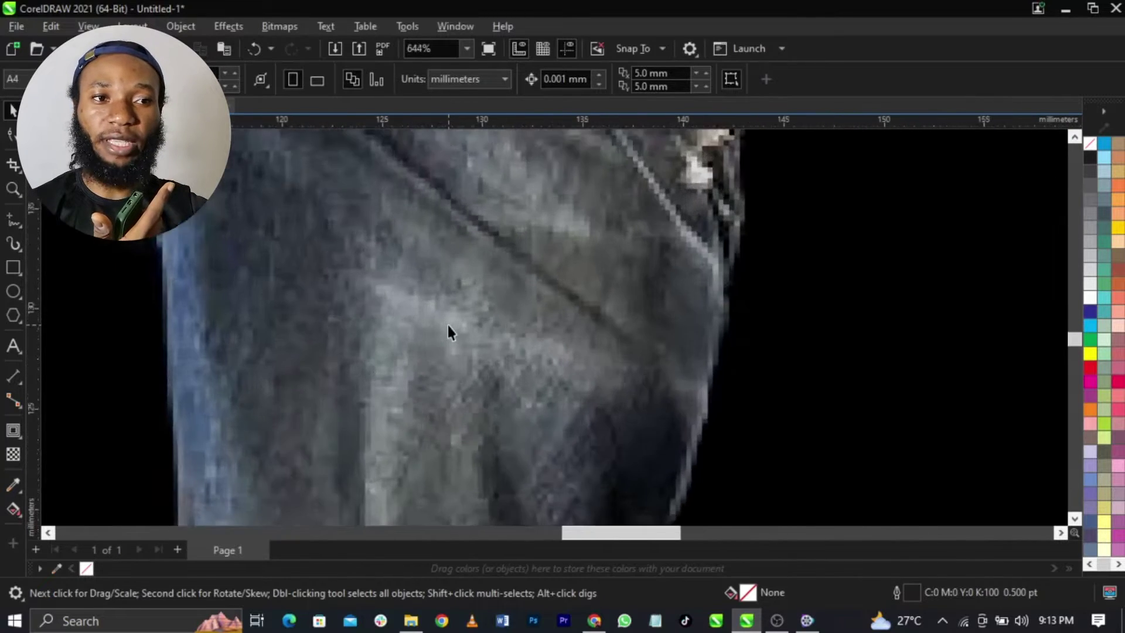
scroll(448, 325, down, 8)
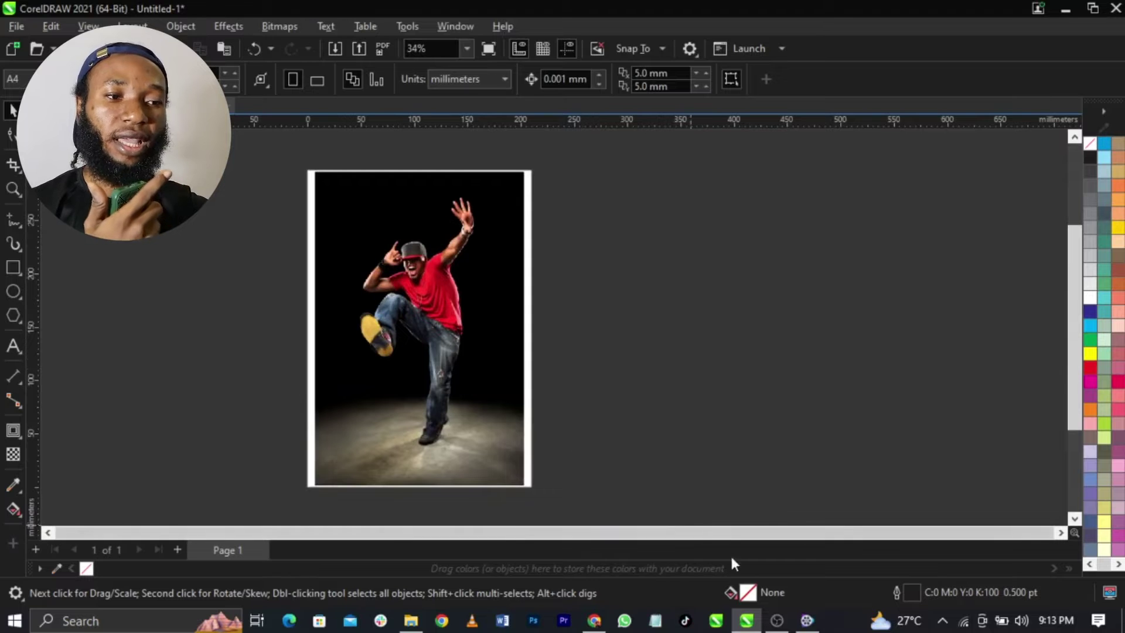
- In File Explorer, browse Pictures and Videos and open the VideoProc Converter AI output folder
click(411, 621)
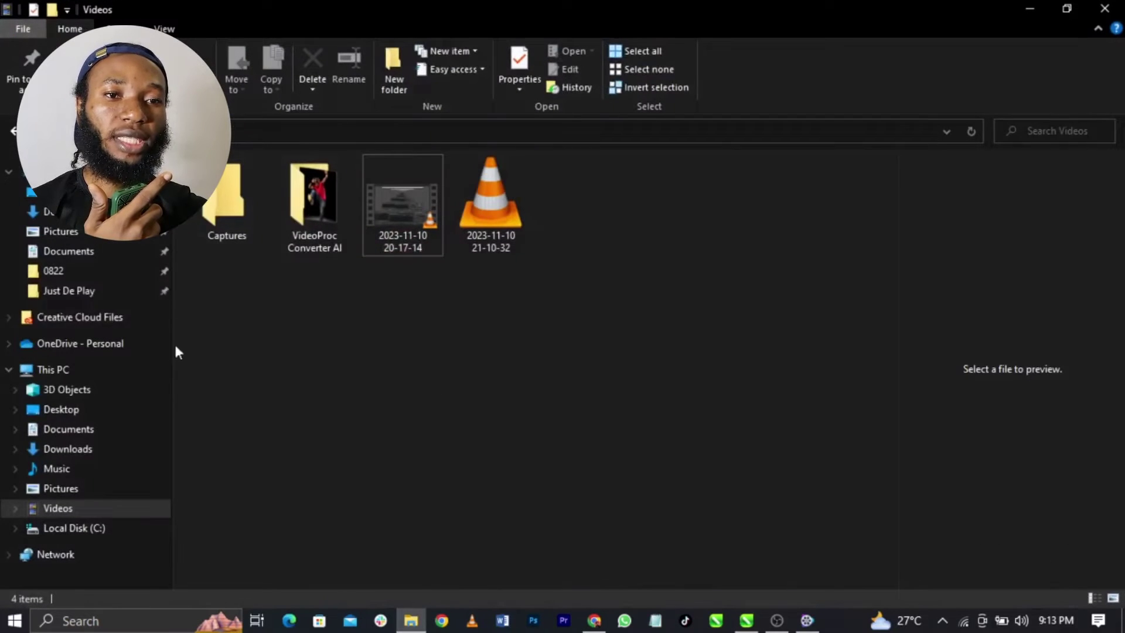
click(88, 488)
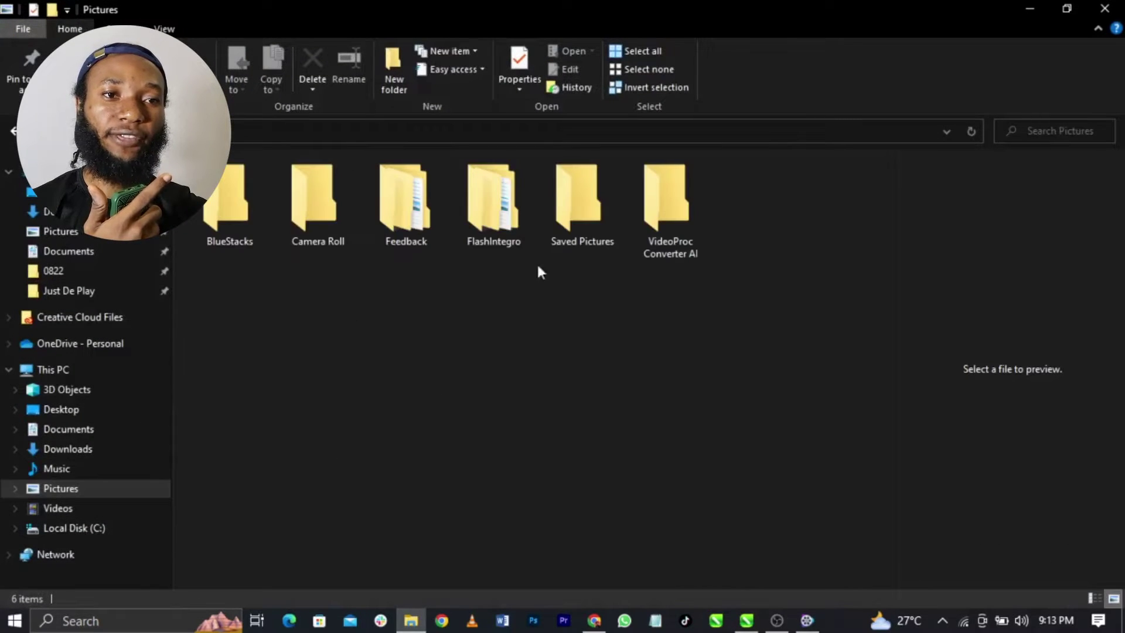
click(88, 507)
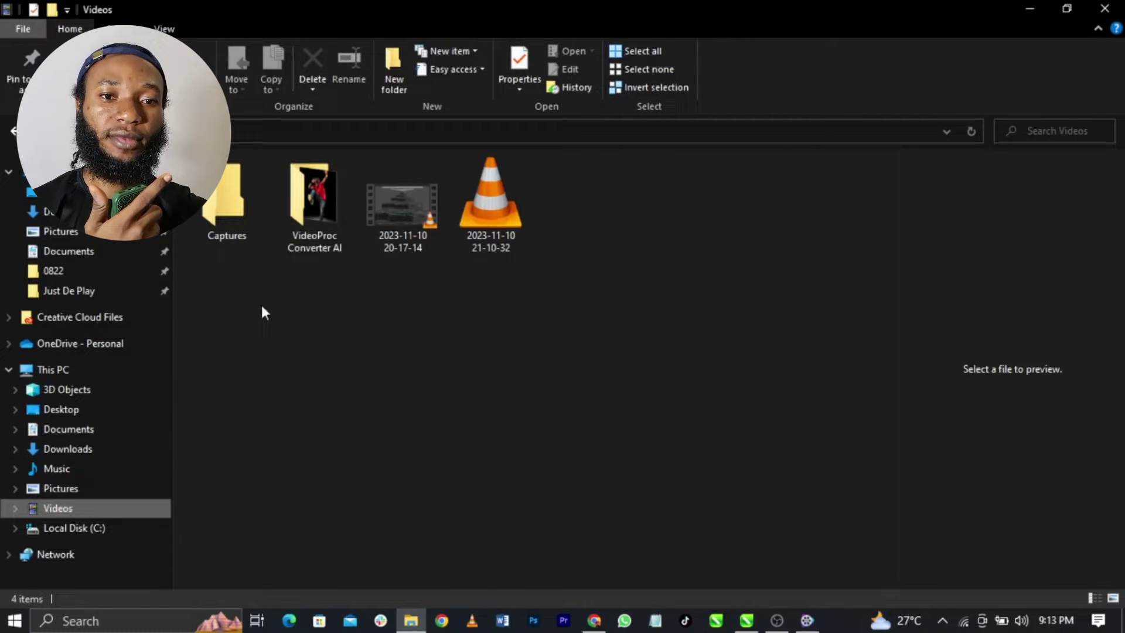
double_click(315, 209)
- Drag the upscaled dancer image into CorelDRAW and scale it to 165.7% beside the page
drag(244, 204, 697, 372)
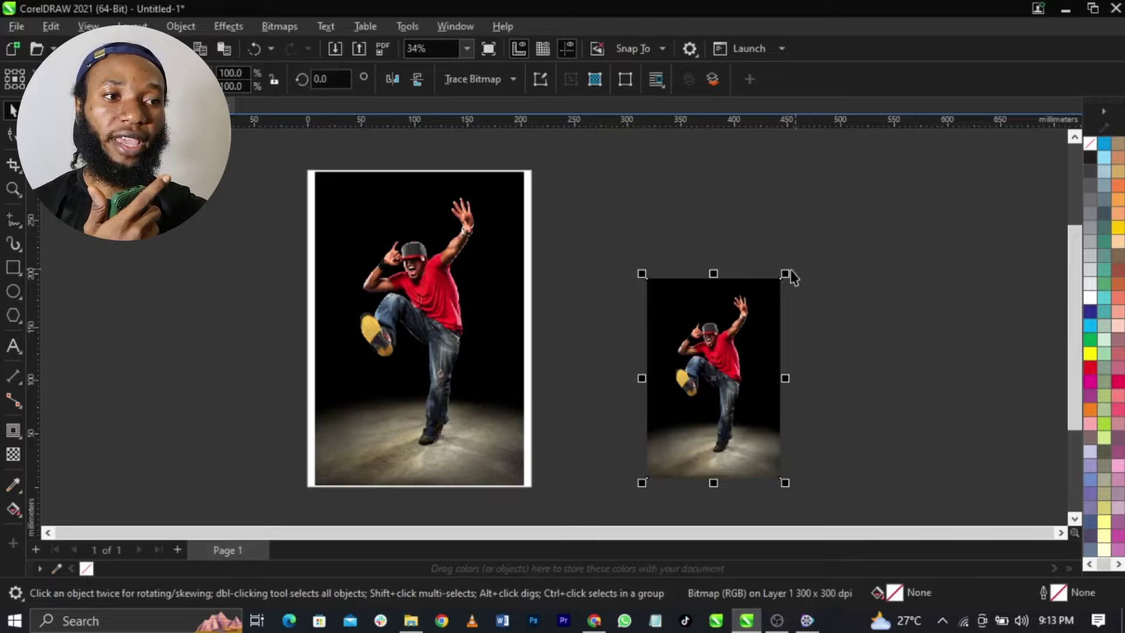
drag(786, 275, 674, 287)
scroll(723, 266, up, 1)
scroll(723, 265, up, 3)
scroll(111, 243, down, 3)
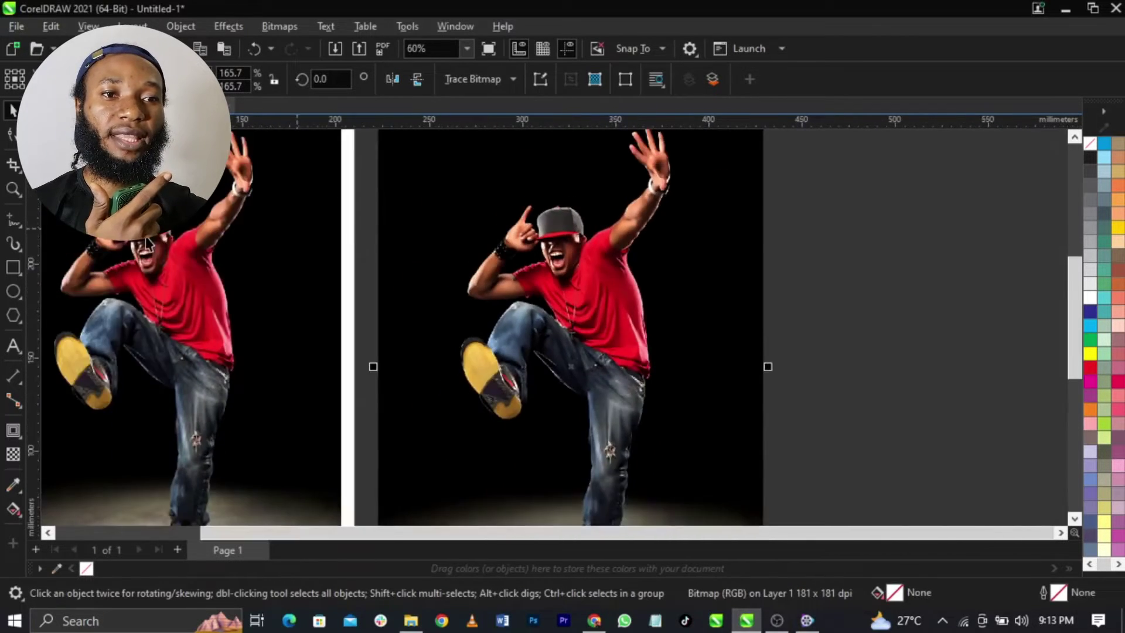
scroll(112, 243, up, 5)
scroll(112, 243, up, 7)
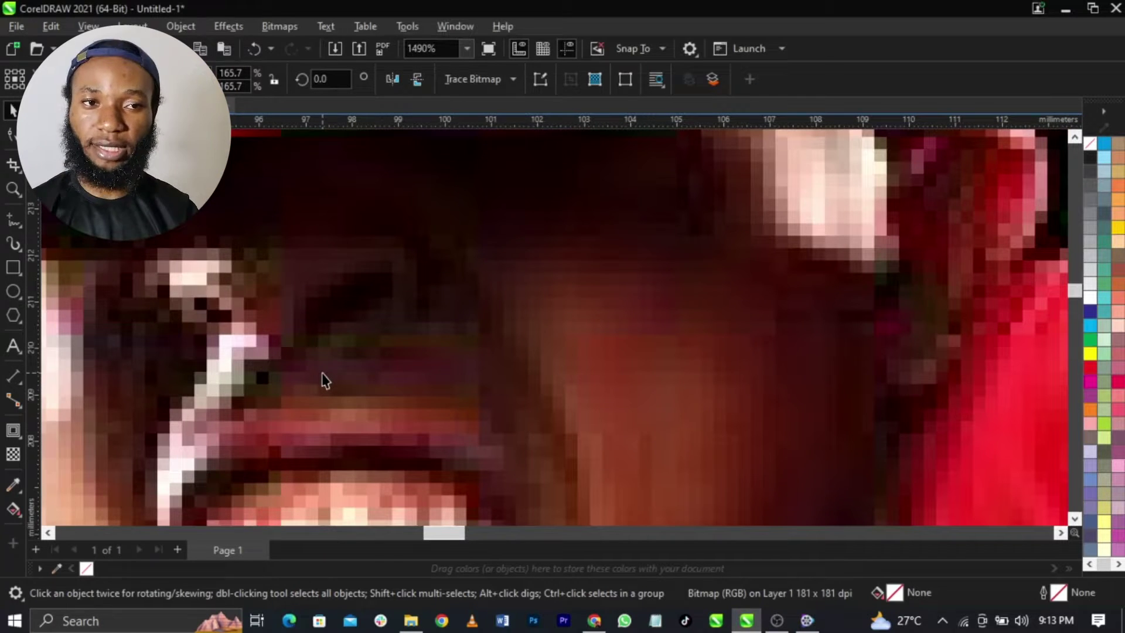
- Zoom in and out to compare the upscaled copy with the original, then deselect it
scroll(287, 350, down, 15)
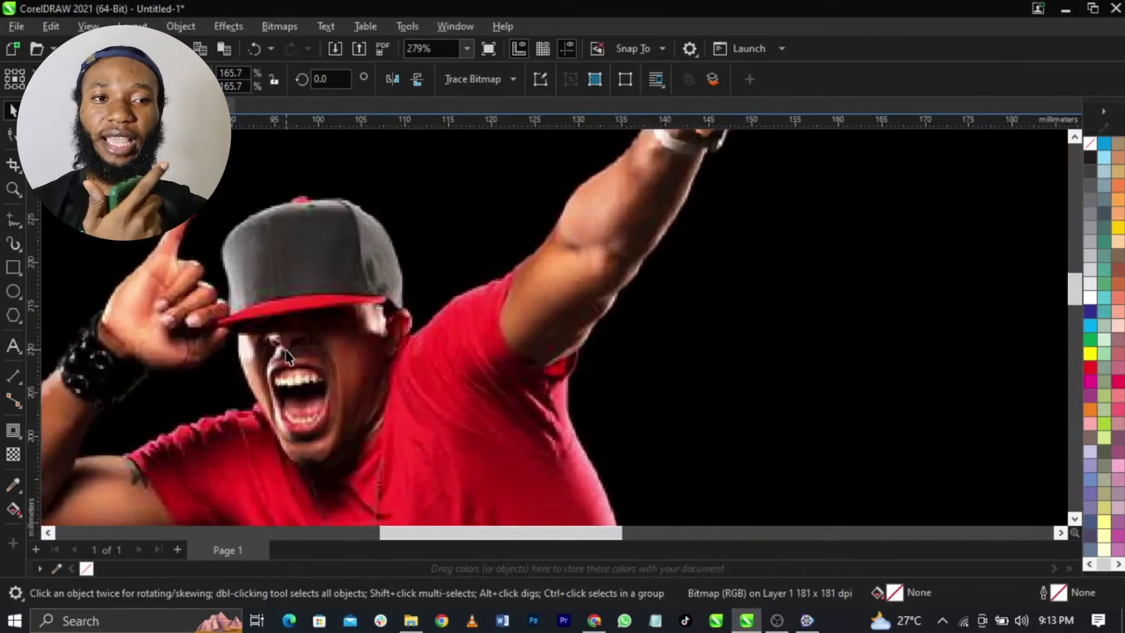
scroll(545, 389, down, 4)
scroll(545, 389, up, 12)
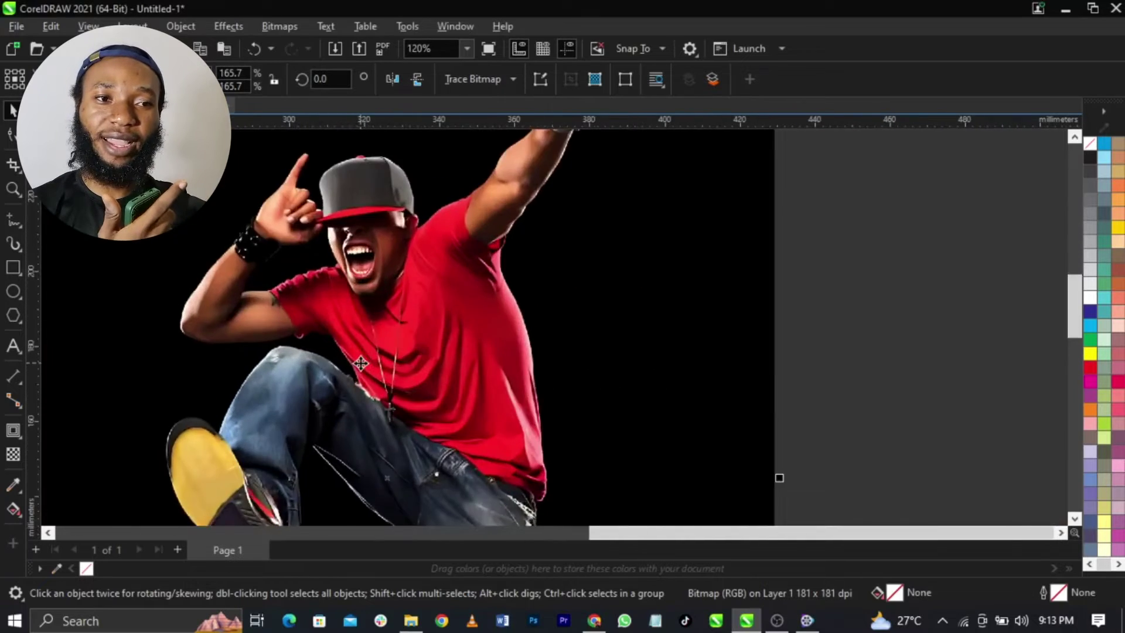
scroll(402, 218, down, 2)
scroll(402, 219, up, 2)
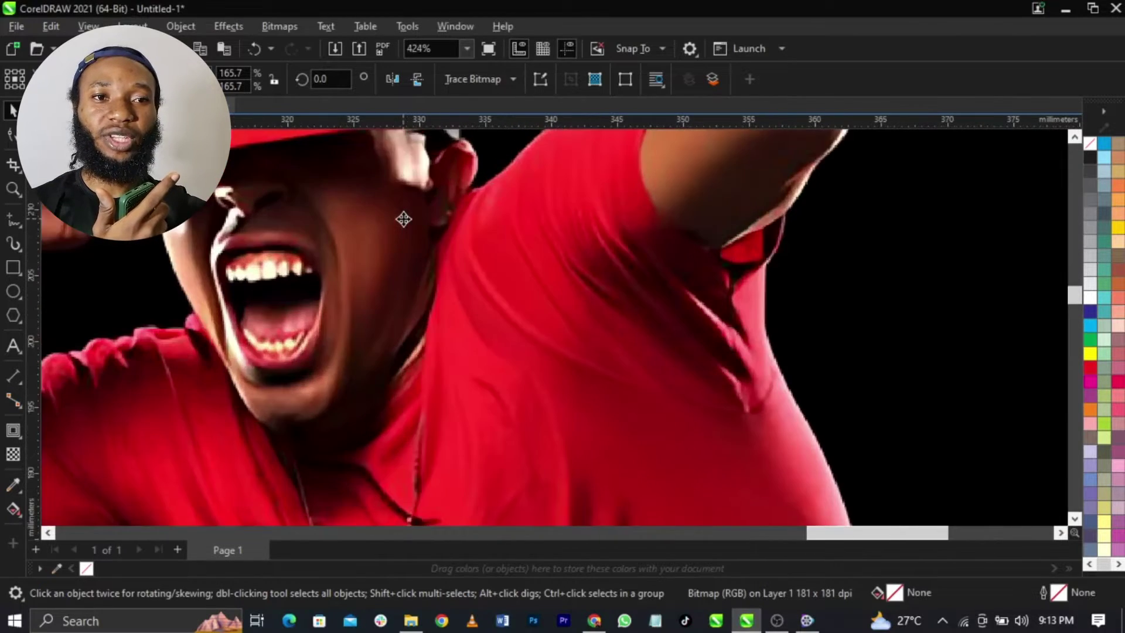
scroll(411, 231, down, 2)
scroll(410, 230, down, 5)
scroll(439, 459, up, 4)
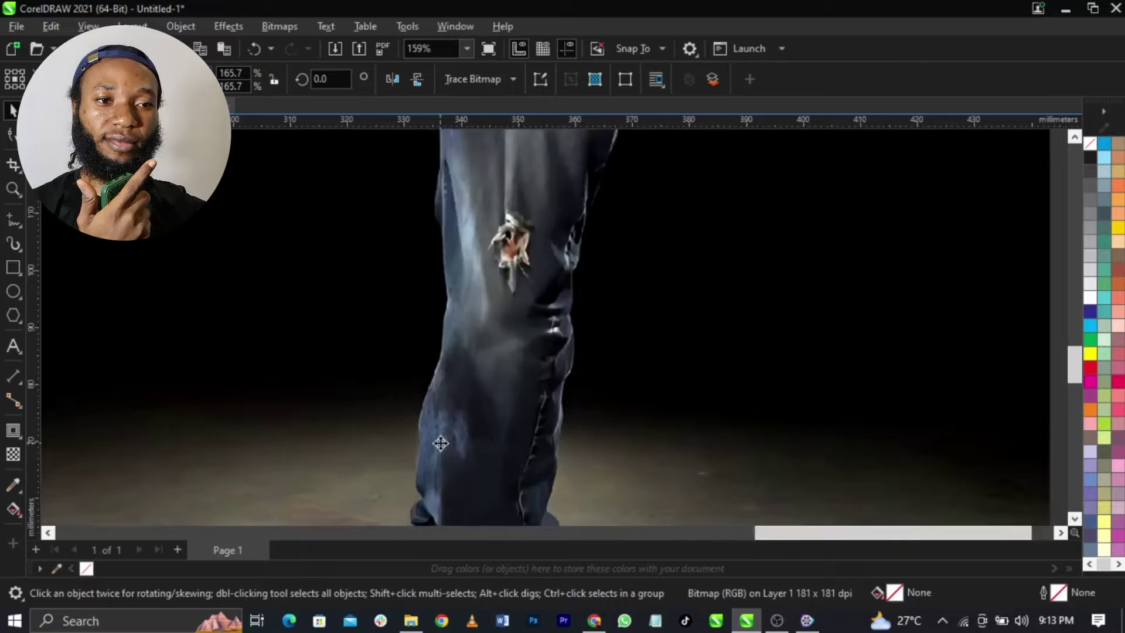
scroll(375, 399, down, 2)
scroll(377, 394, up, 4)
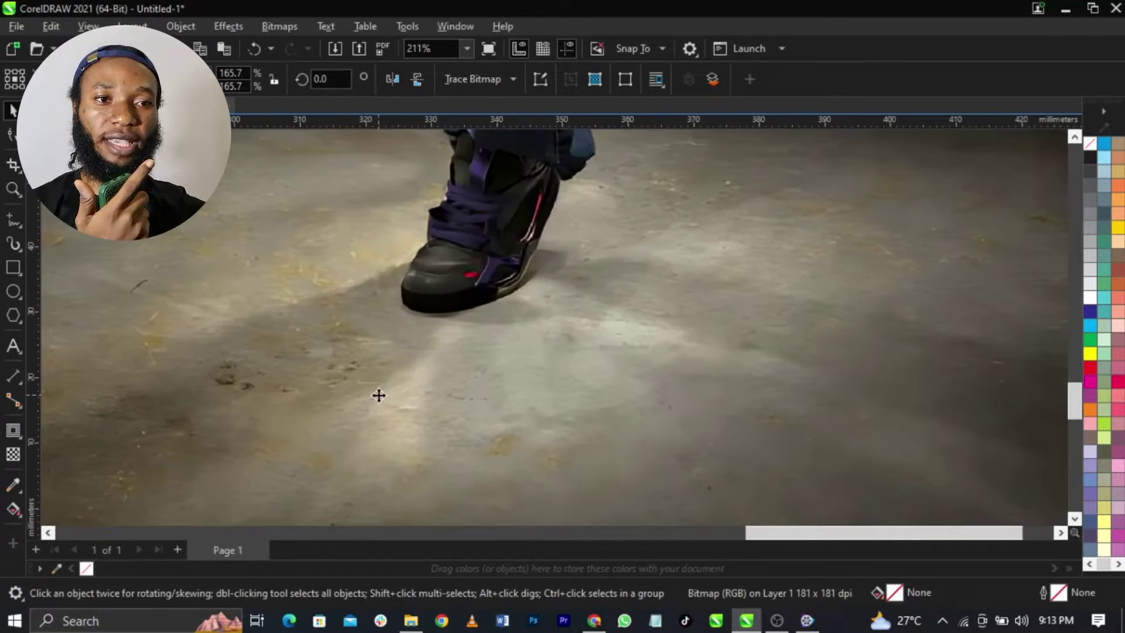
scroll(646, 370, down, 5)
scroll(156, 377, up, 5)
scroll(327, 322, down, 6)
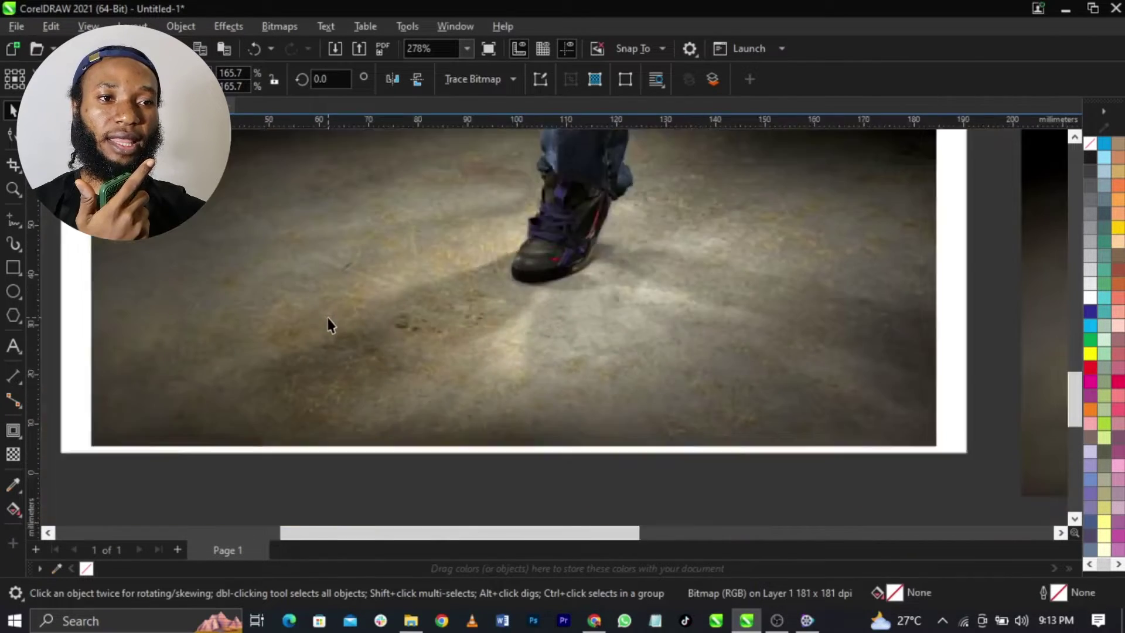
scroll(288, 352, down, 3)
scroll(359, 320, up, 2)
scroll(399, 226, up, 1)
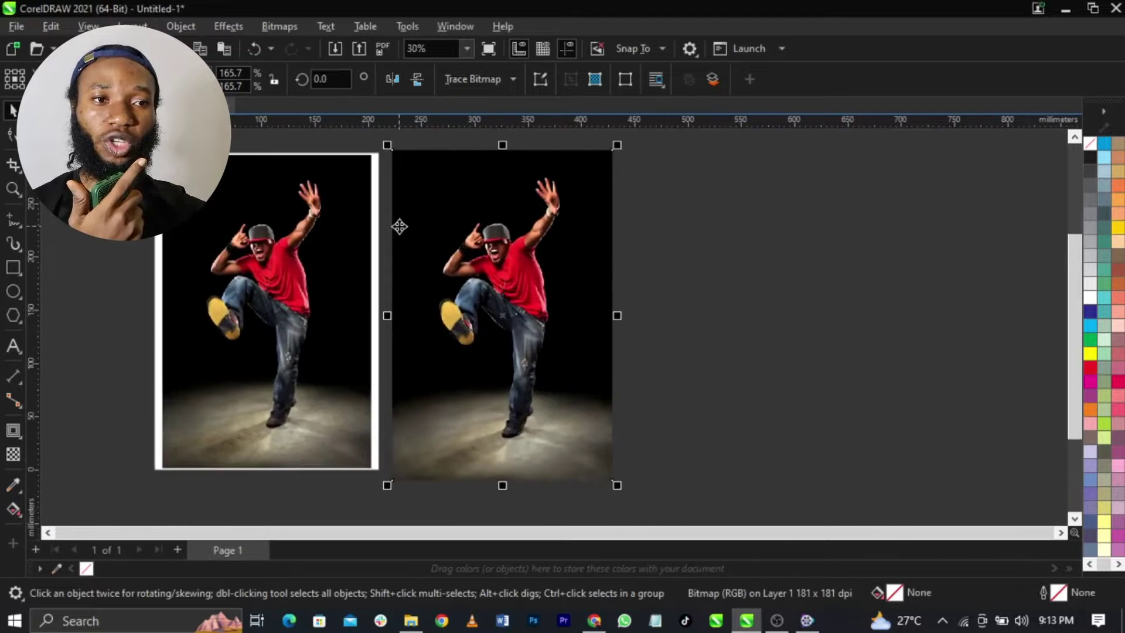
click(774, 355)
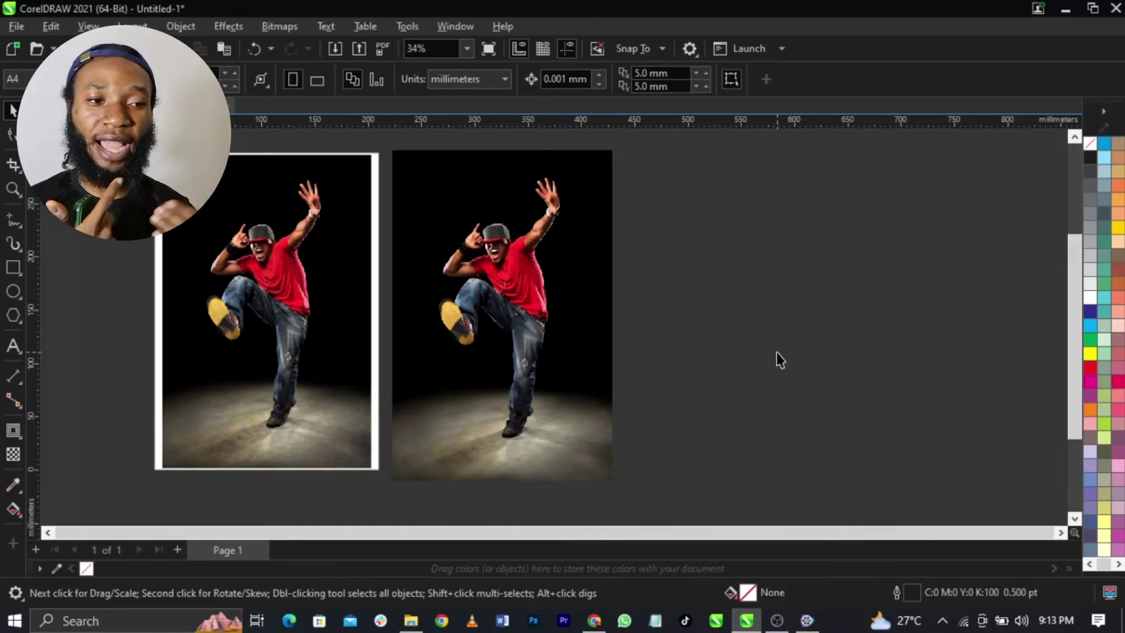
- Minimize CorelDRAW and File Explorer, bring VideoProc Converter AI forward, and refresh the desktop
click(1064, 10)
click(808, 620)
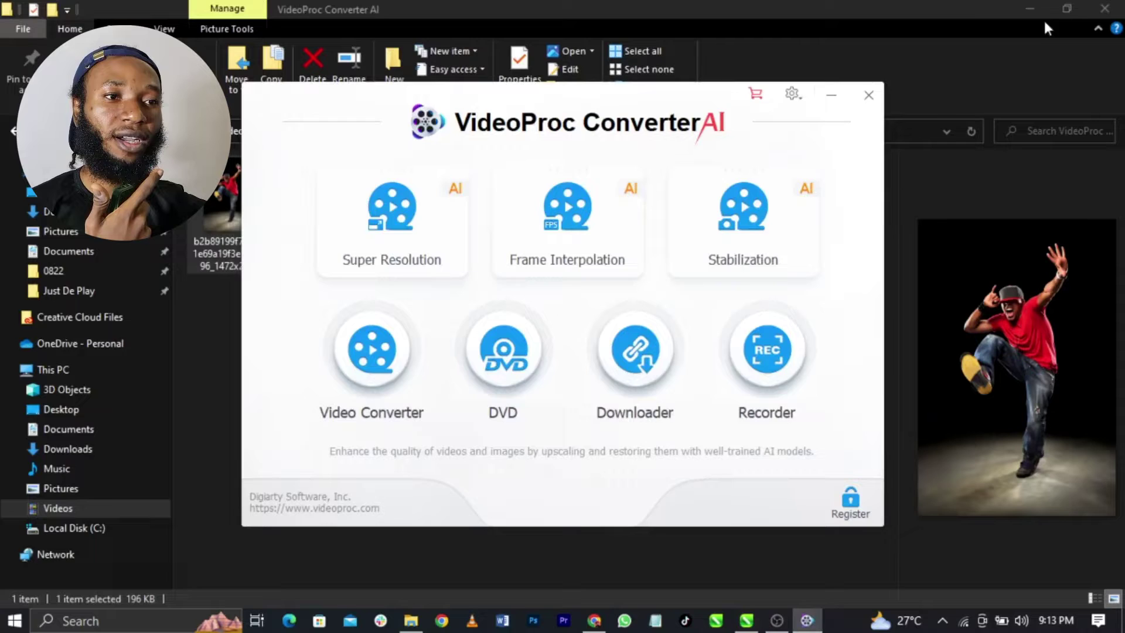
click(1028, 9)
right_click(1008, 223)
click(1011, 226)
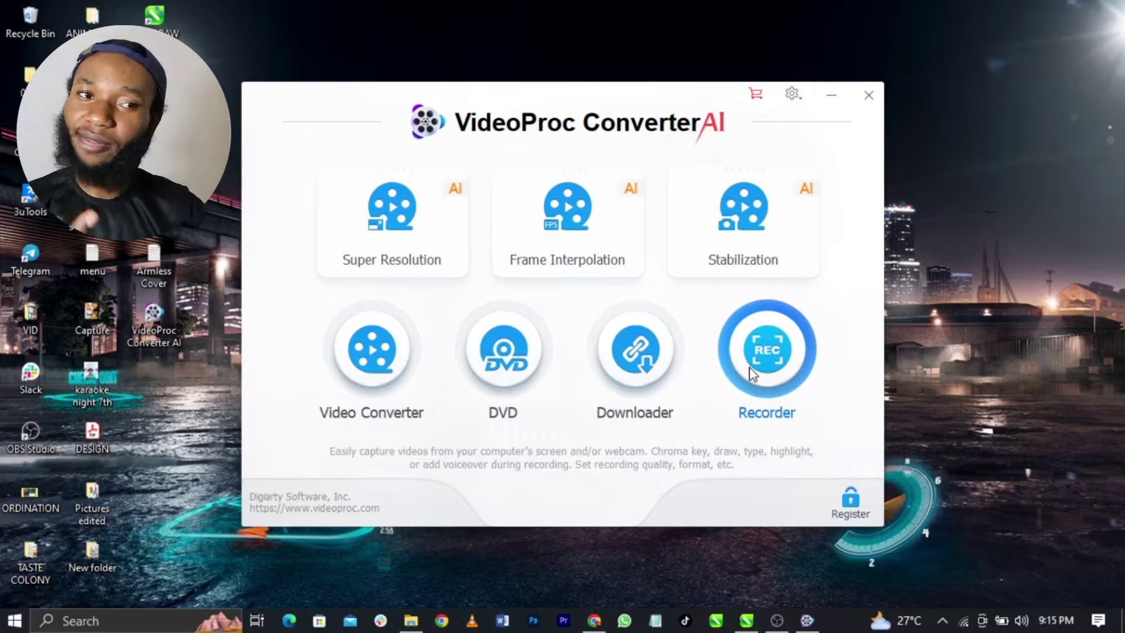
- Open Super Resolution and choose Continue (CPU Operation) in the Hardware Detection notice
click(421, 236)
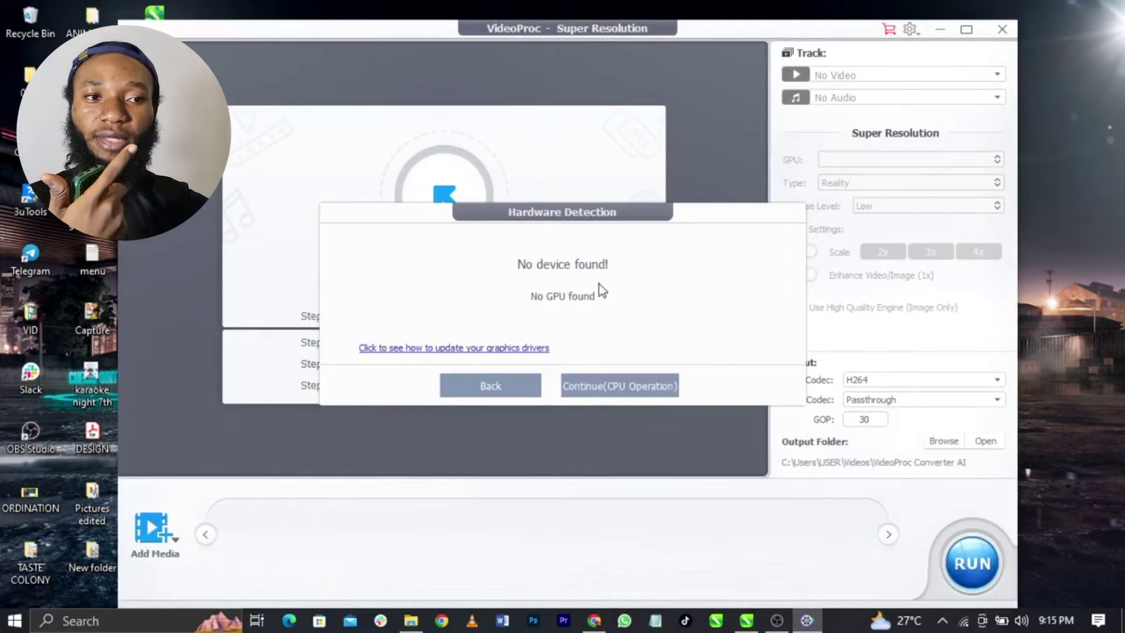
drag(540, 224, 437, 171)
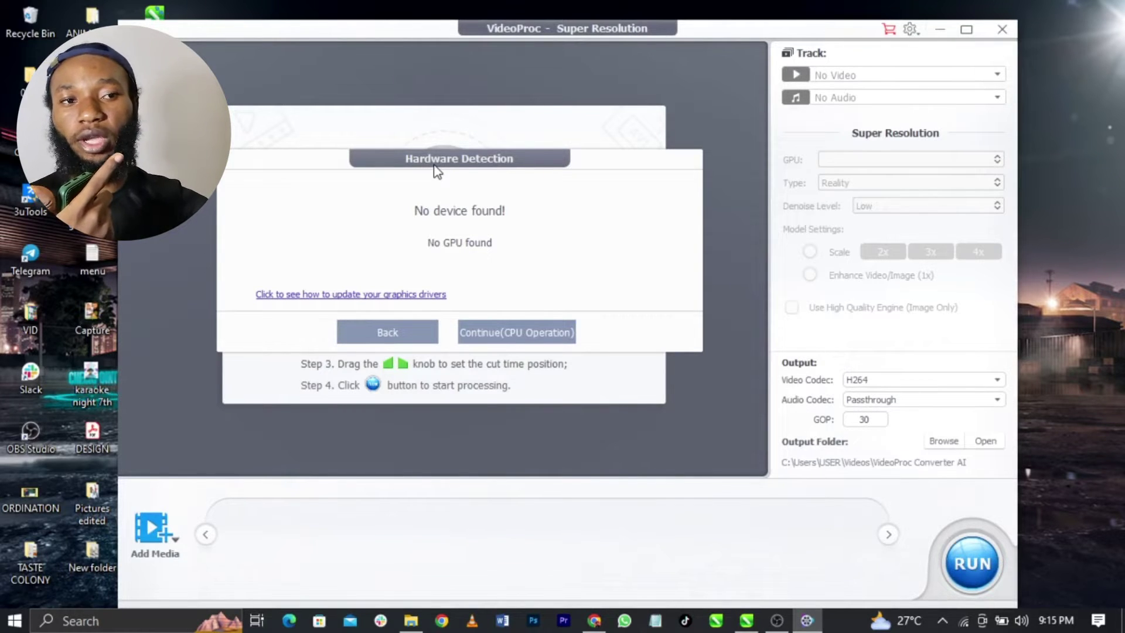
click(557, 336)
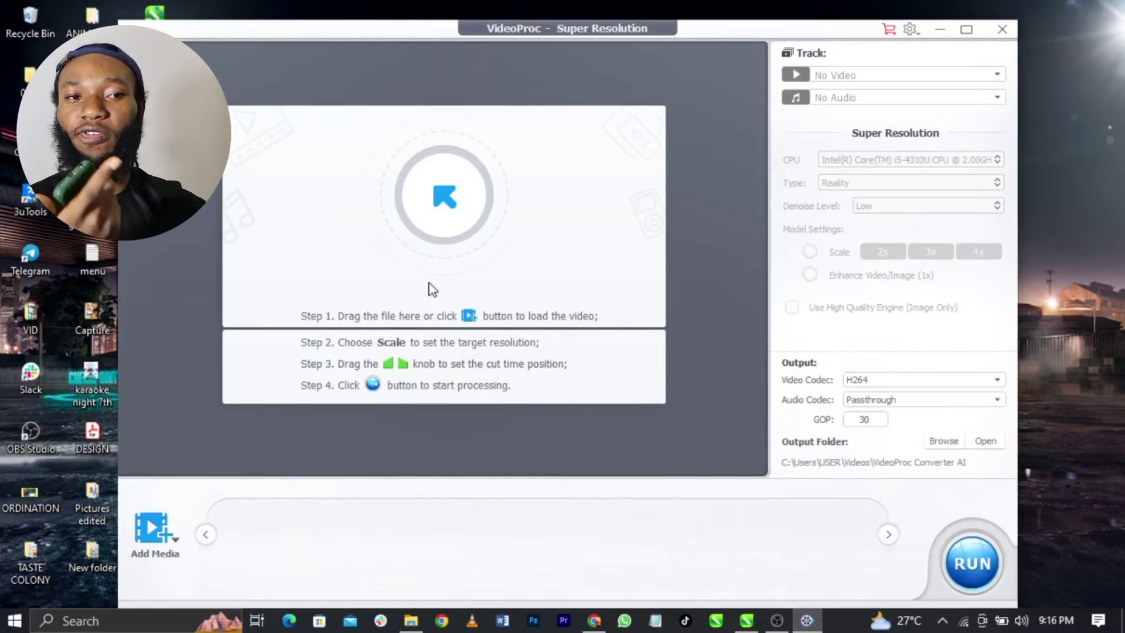
- Load the 736x1104 dancer photo from Downloads > Just De Play into Super Resolution
click(442, 226)
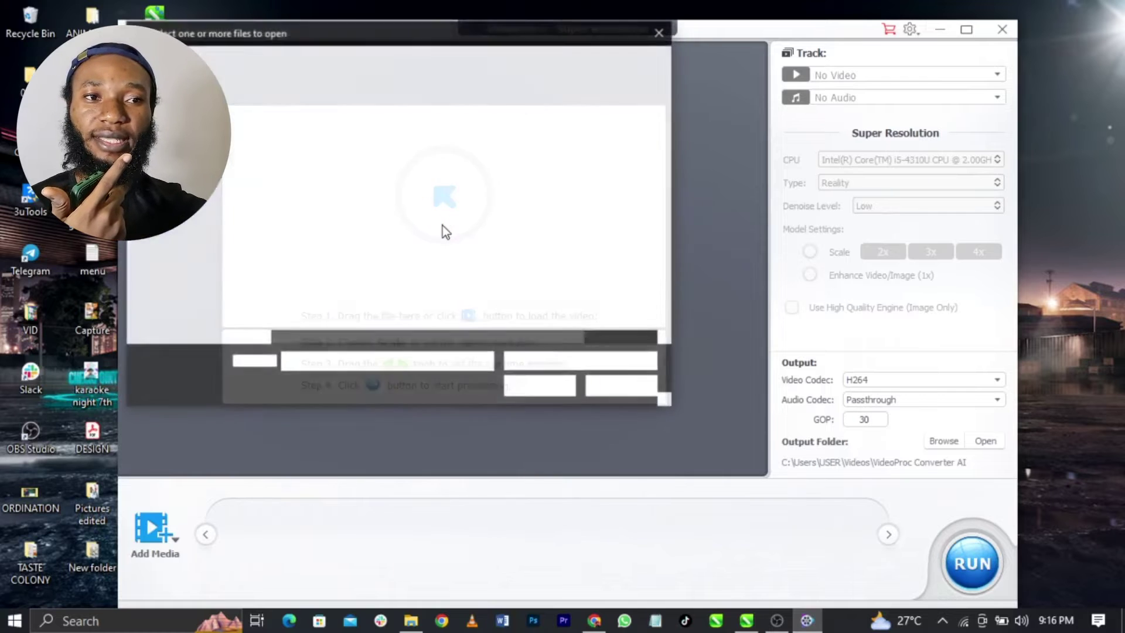
click(199, 245)
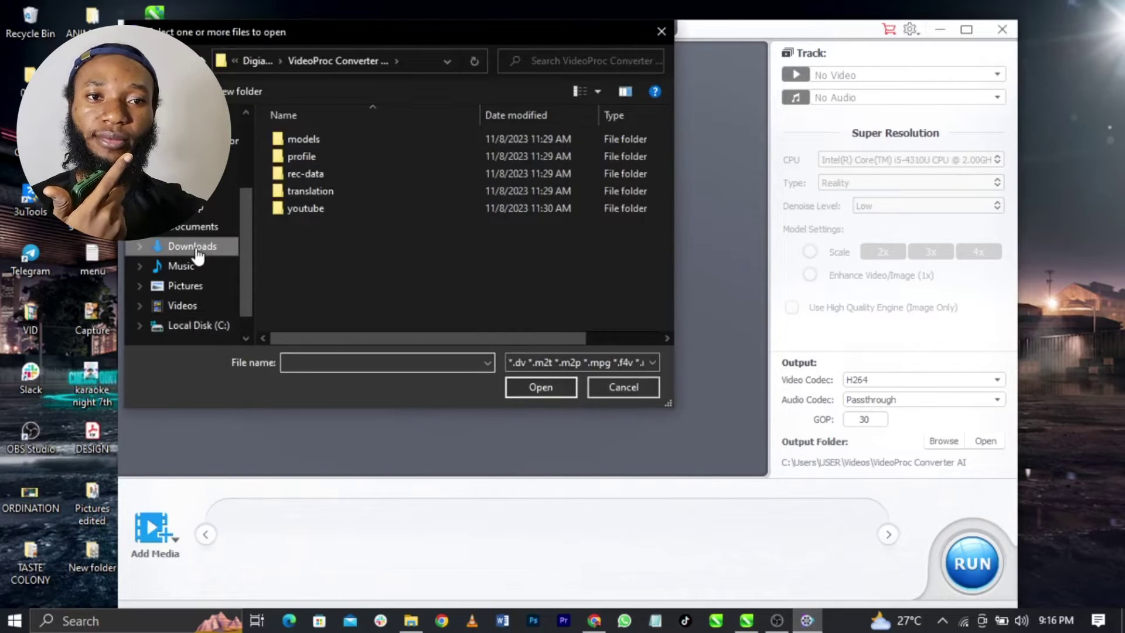
double_click(301, 195)
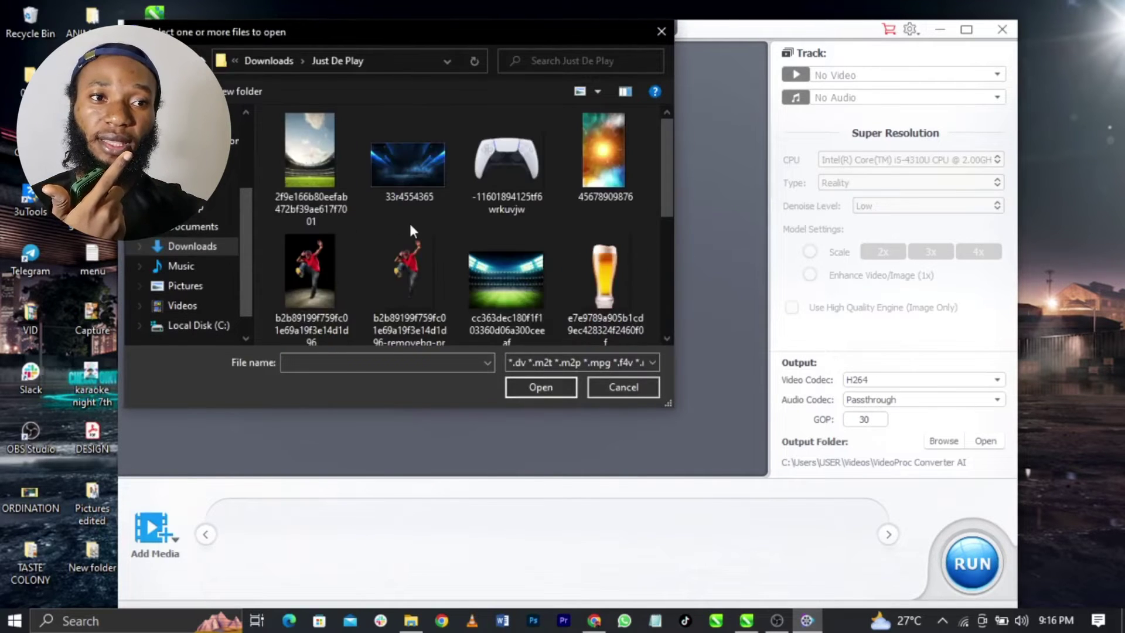
click(324, 241)
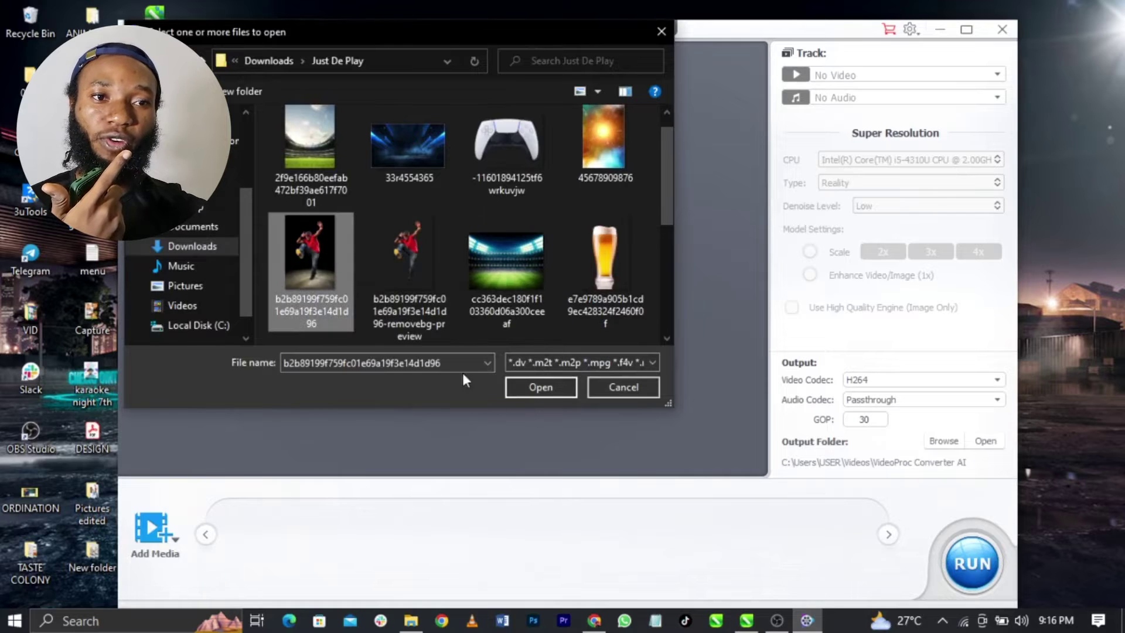
click(533, 389)
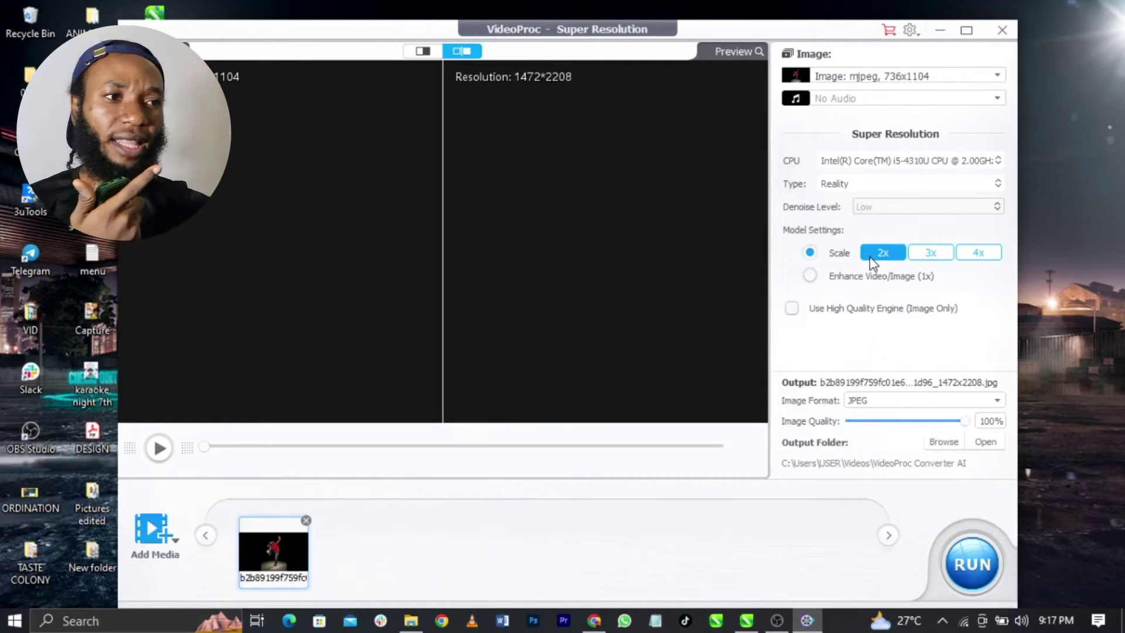
- Keep the scale at 2x for a 1472×2208 output and run the upscale
click(920, 253)
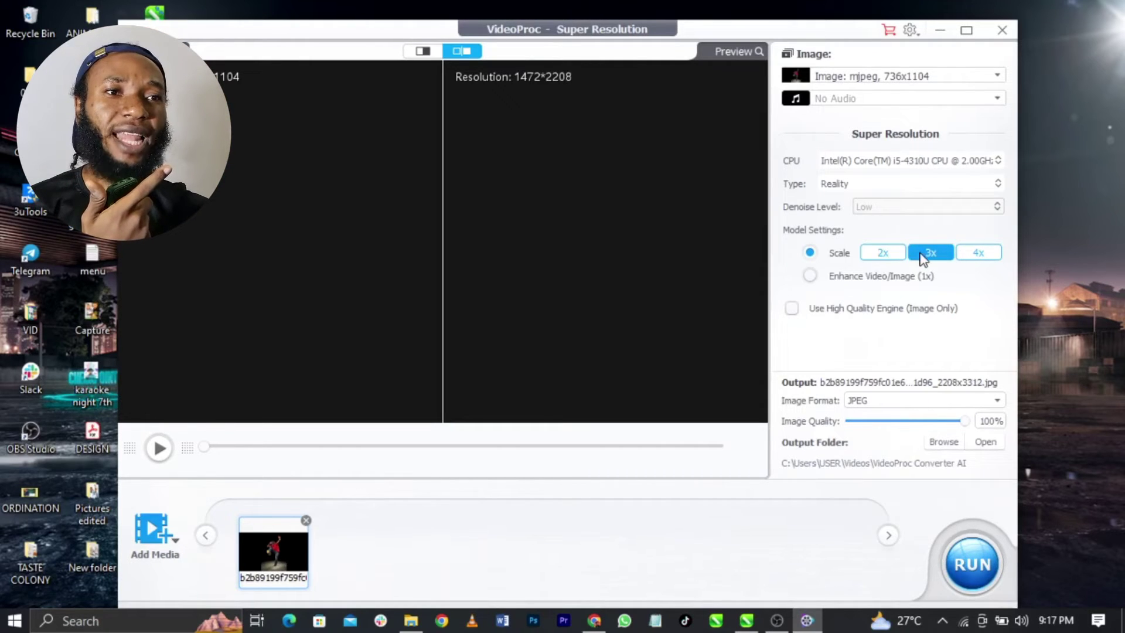
click(898, 256)
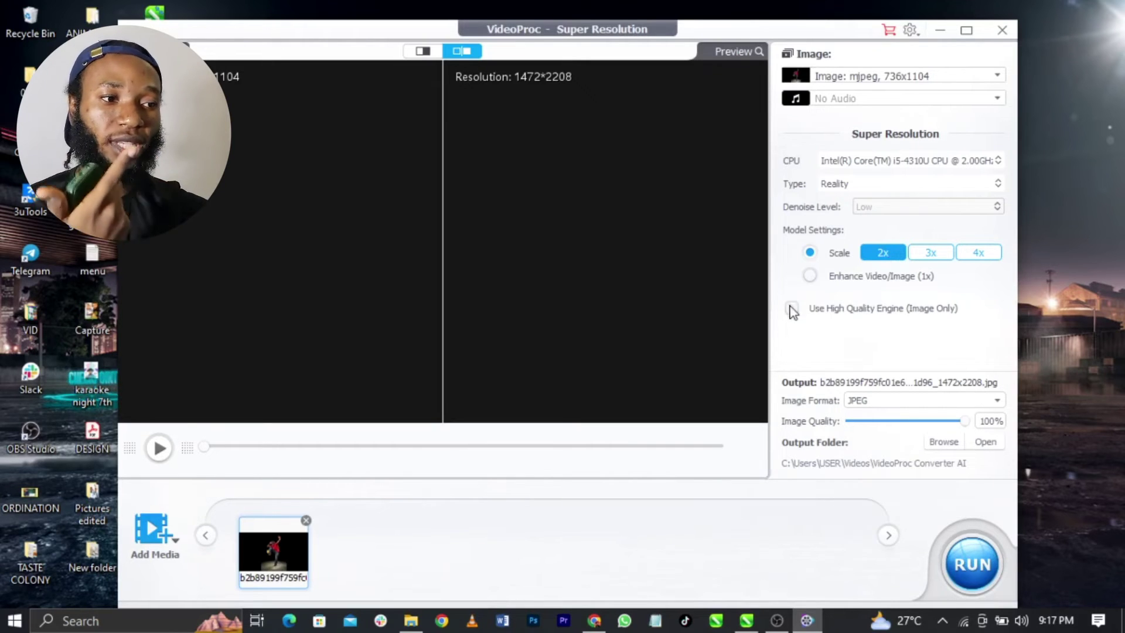
click(959, 571)
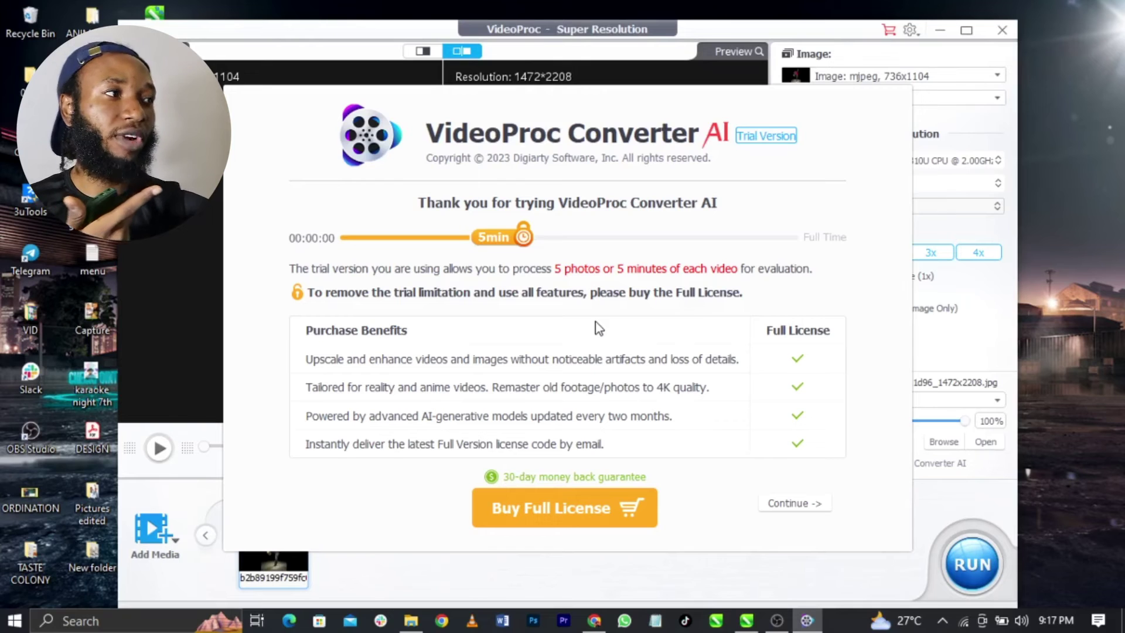
- Continue past the trial notice and let the export finish into the output folder
click(785, 502)
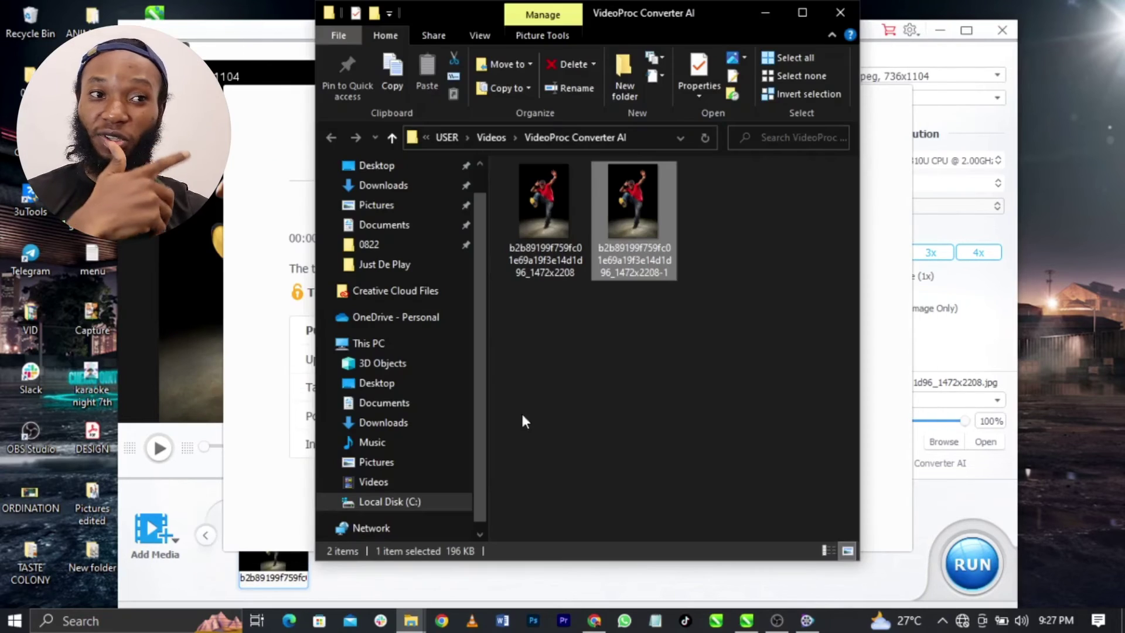
- Open the upscaled 1472x2208-1 dancer image from the VideoProc Converter AI folder in Photos
drag(627, 202, 663, 234)
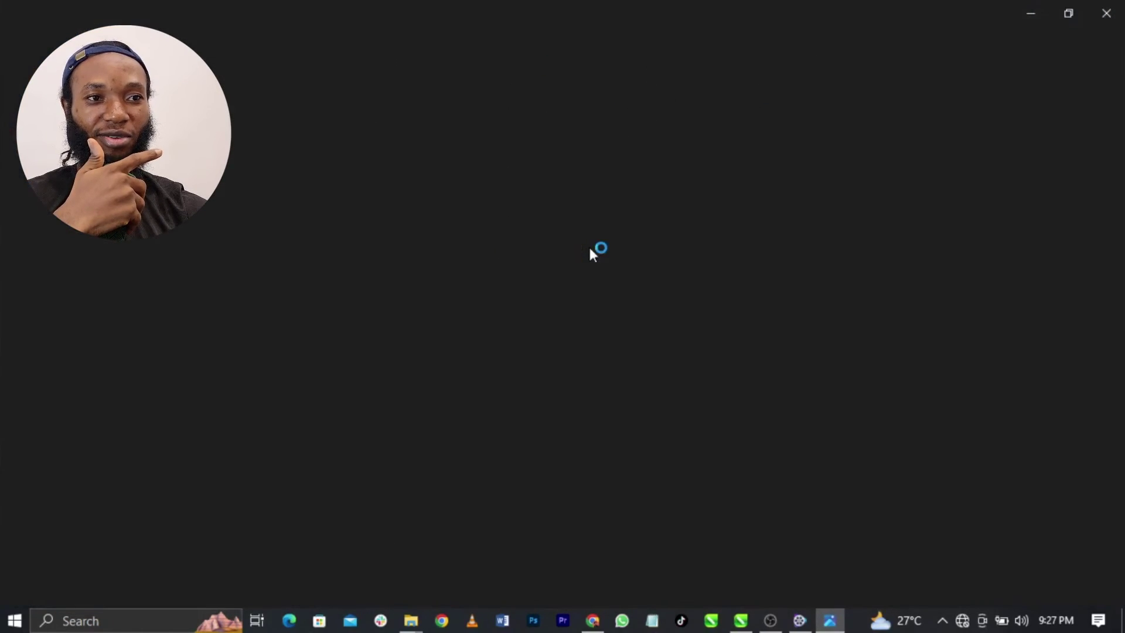
scroll(566, 264, up, 1)
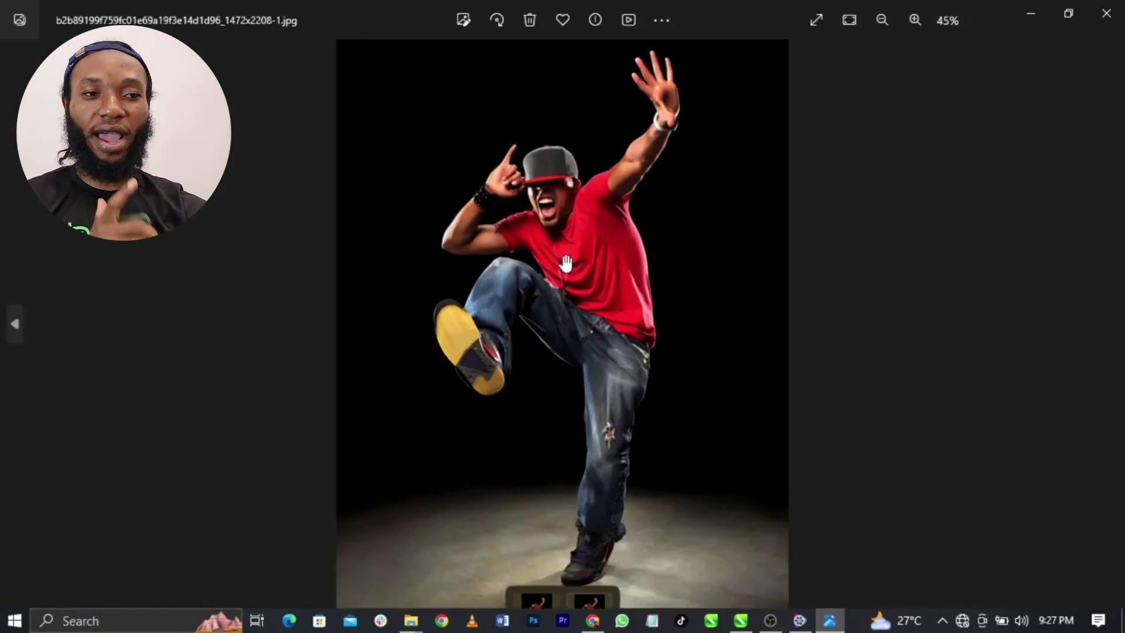
scroll(566, 264, up, 5)
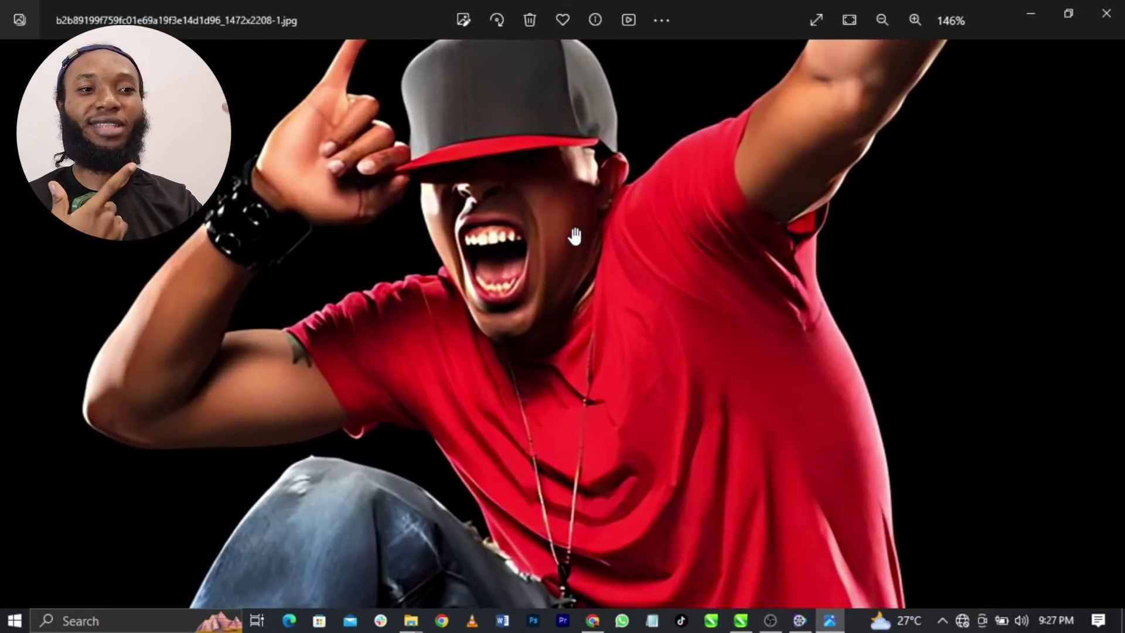
scroll(574, 236, down, 5)
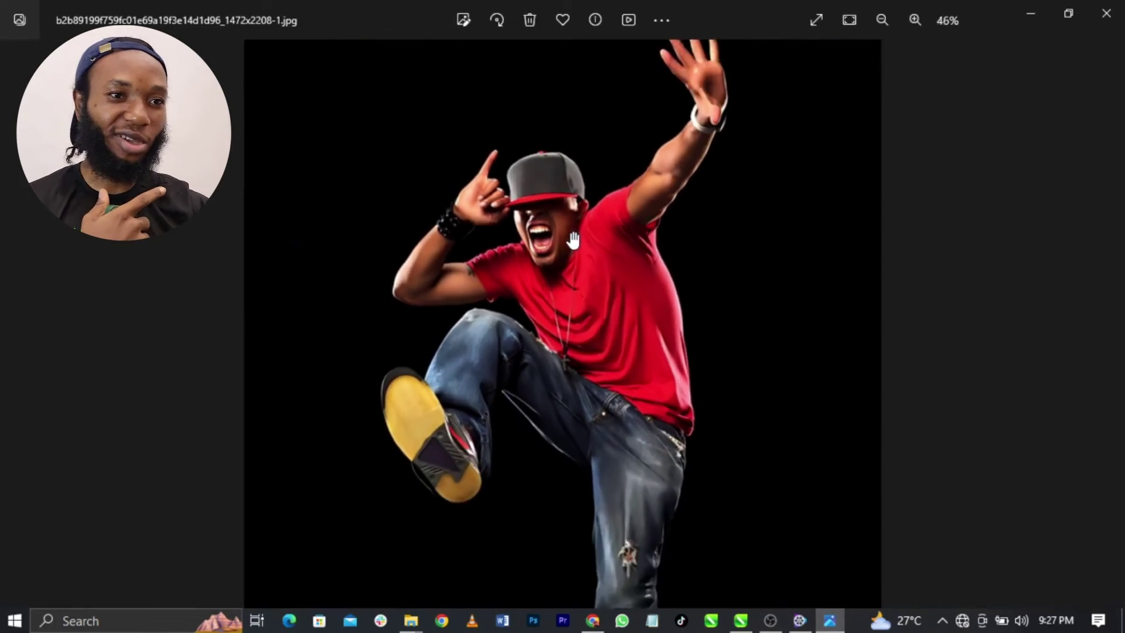
scroll(574, 408, up, 1)
scroll(573, 409, up, 2)
scroll(592, 357, down, 3)
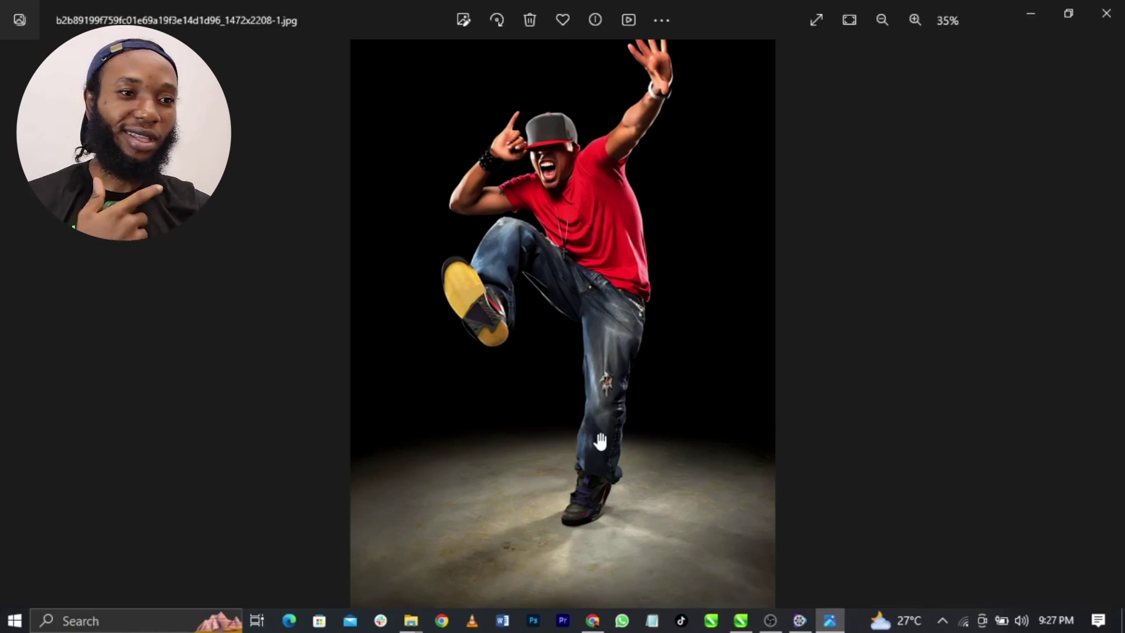
scroll(601, 441, up, 4)
scroll(592, 438, down, 5)
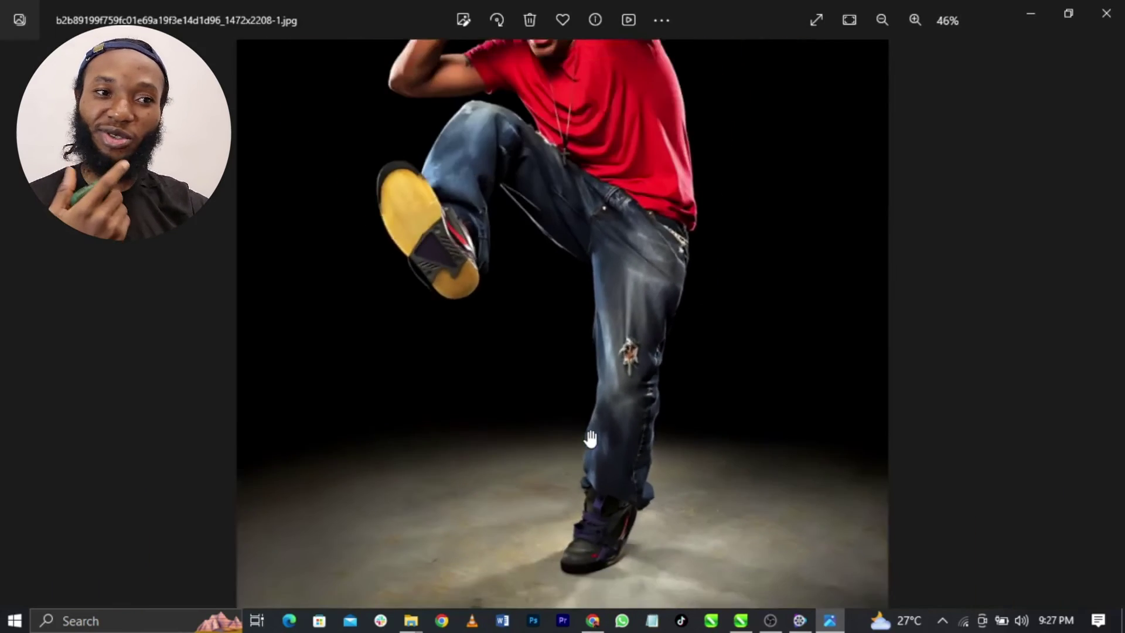